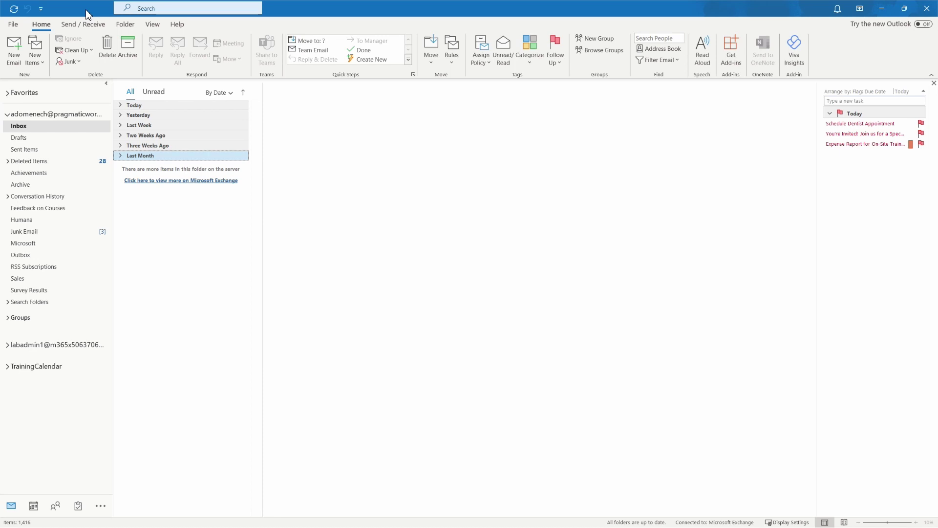
Open the rules and alerts manager and start a new rule for the pragmaticworks.com account's Inbox
left_click(20, 24)
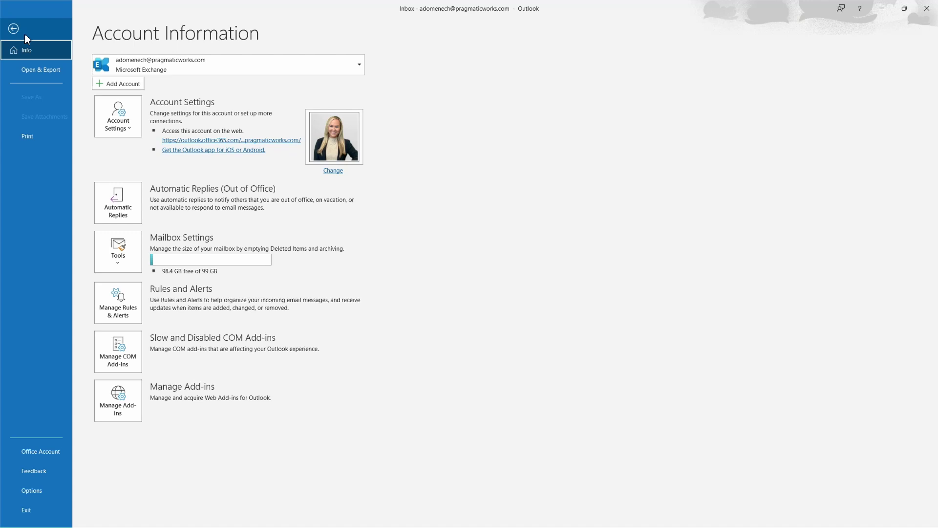
left_click(135, 292)
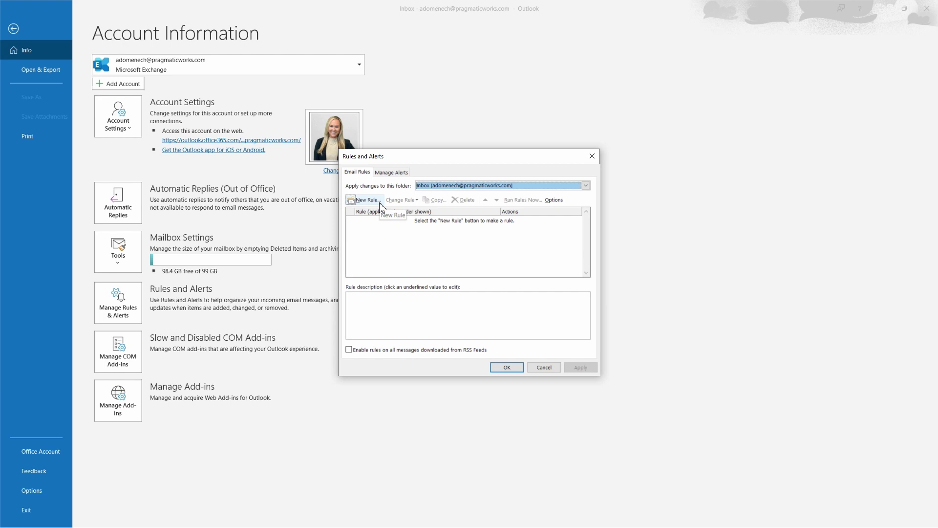
left_click(460, 186)
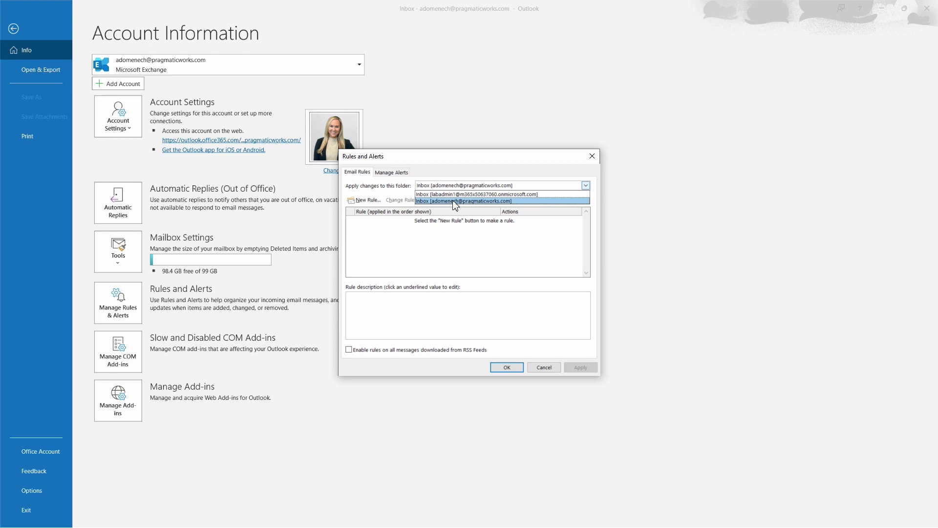
left_click(448, 184)
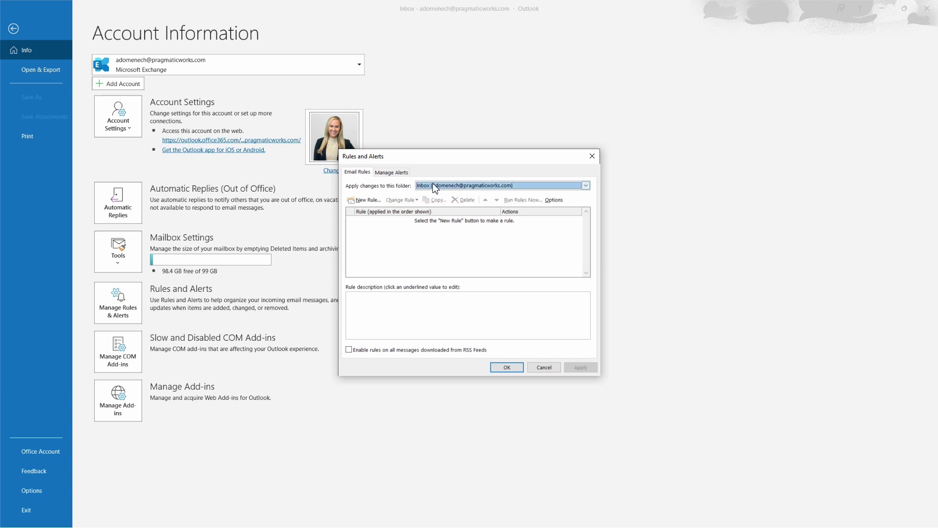
left_click(379, 201)
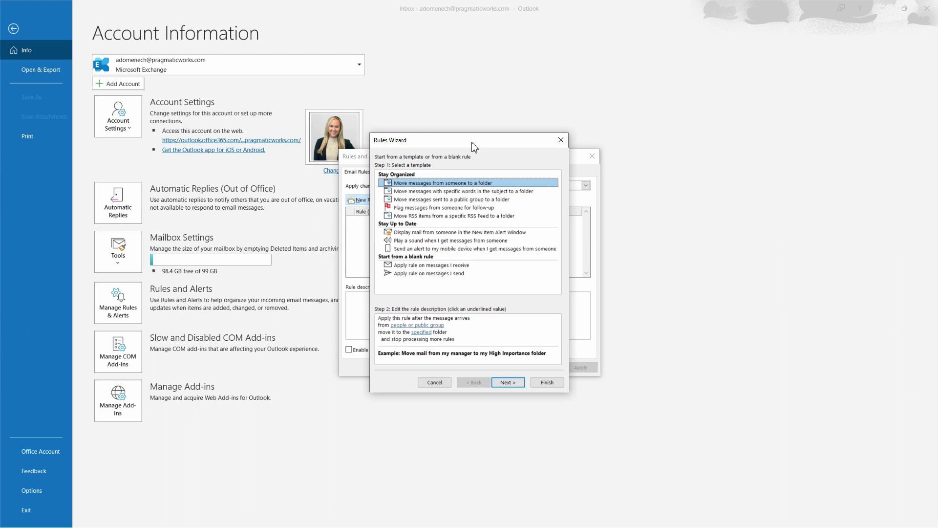
Examine the rule templates for staying organized, staying up to date and starting from a blank rule, with their descriptions
left_click(490, 193)
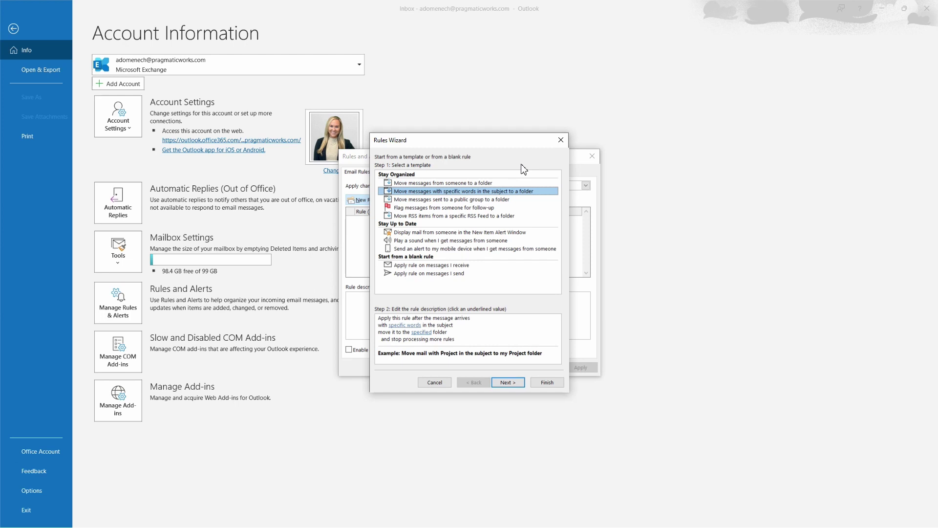
left_click(515, 200)
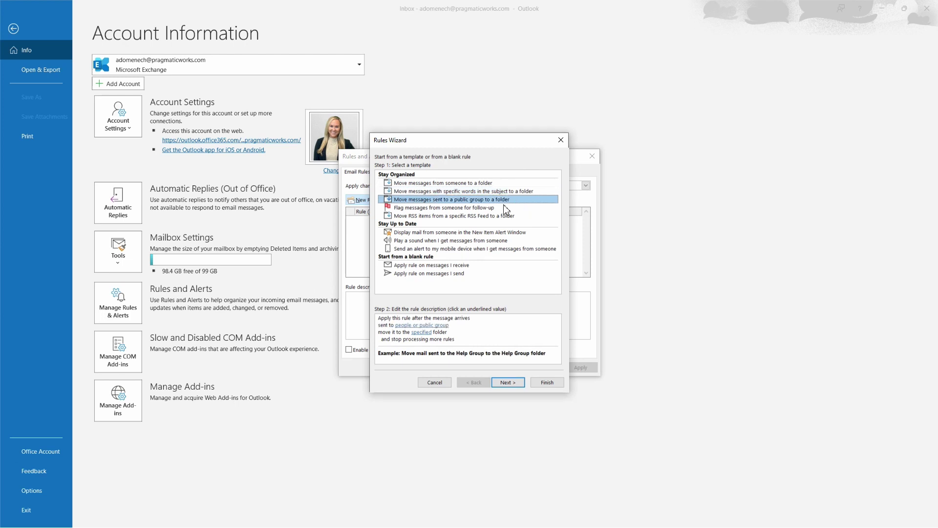
left_click(498, 209)
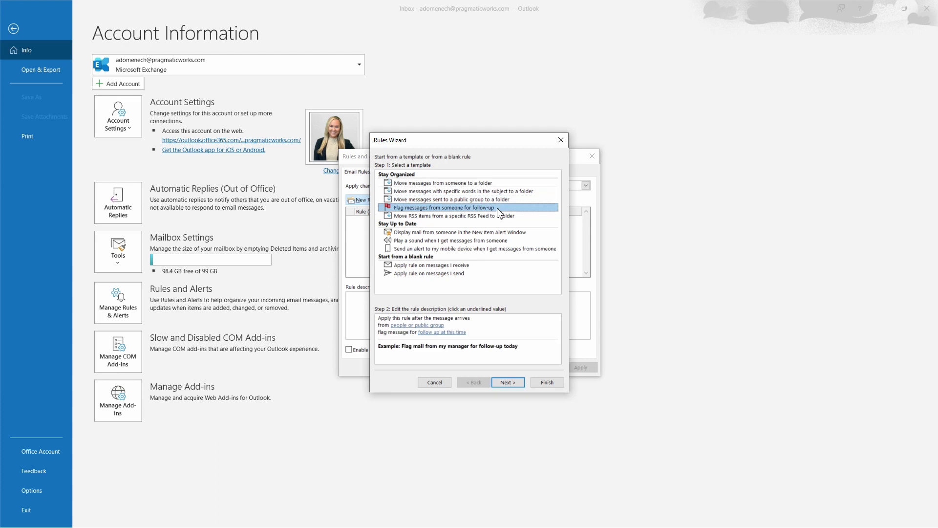
left_click(522, 216)
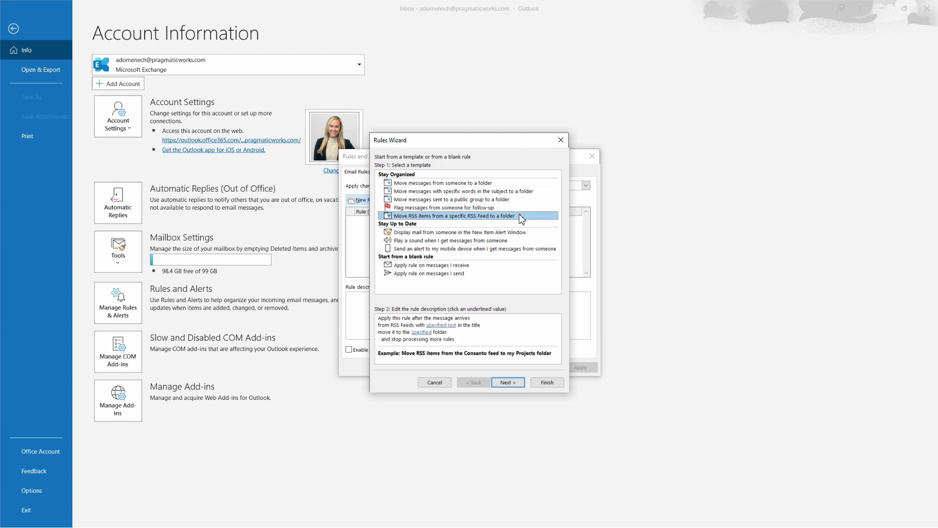
left_click(537, 237)
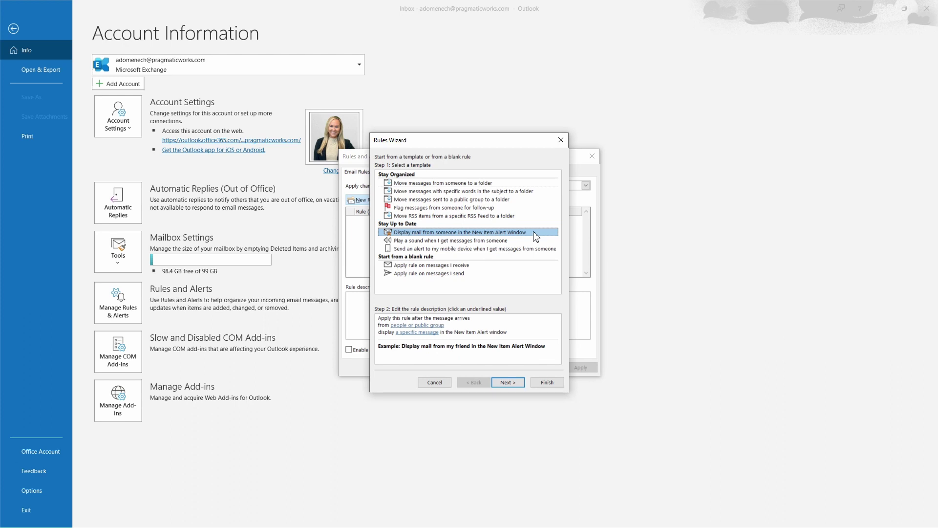
left_click(519, 241)
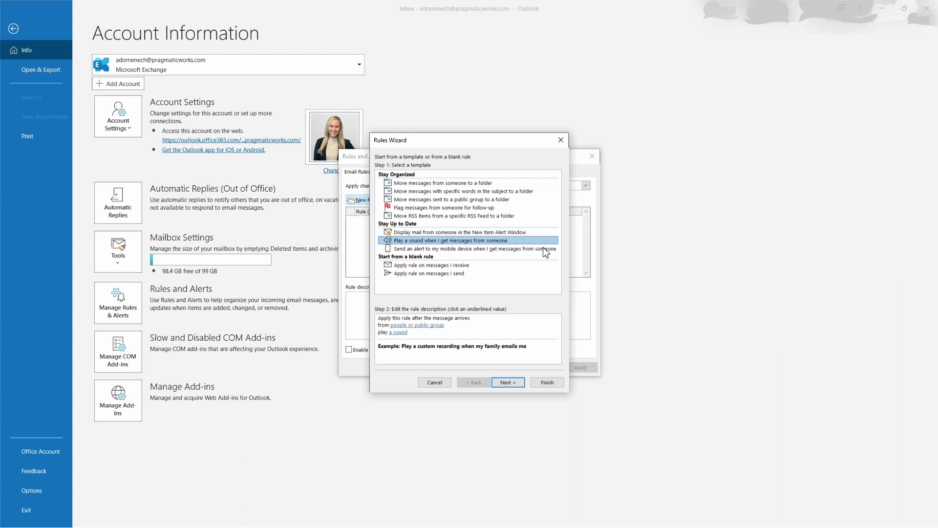
left_click(543, 249)
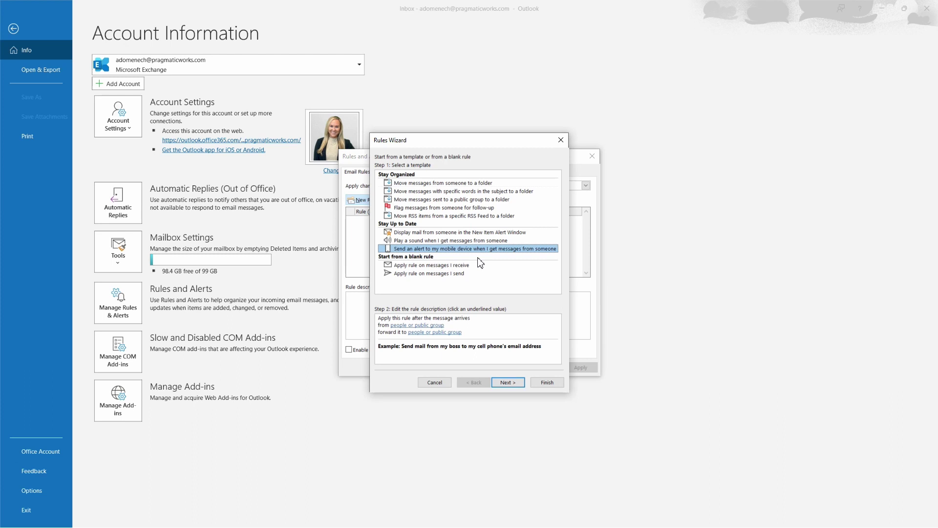
left_click(478, 266)
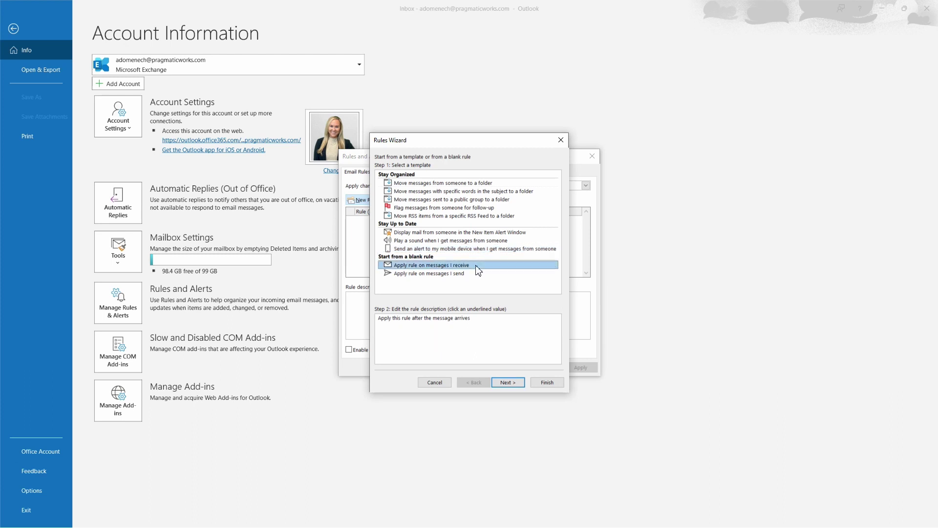
left_click(475, 277)
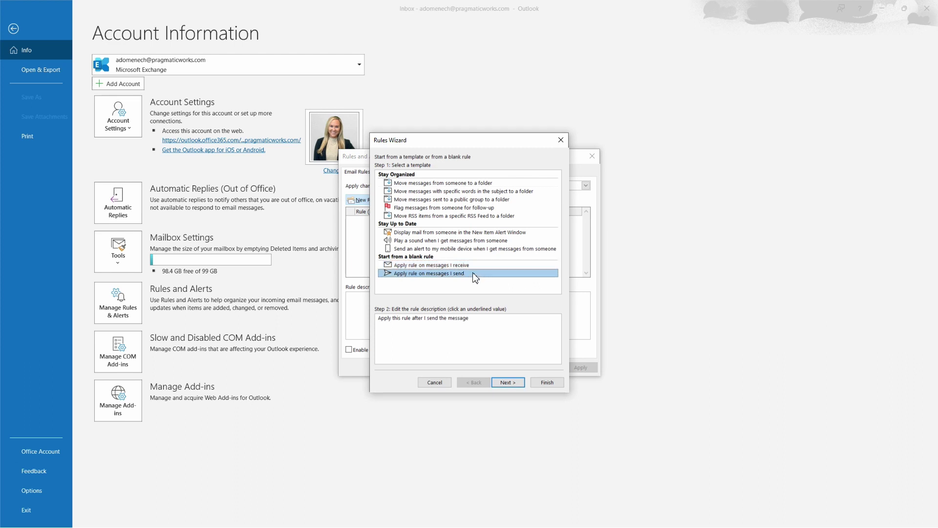
Start a blank rule for received messages and add the condition for specific words in the subject or body
left_click(480, 267)
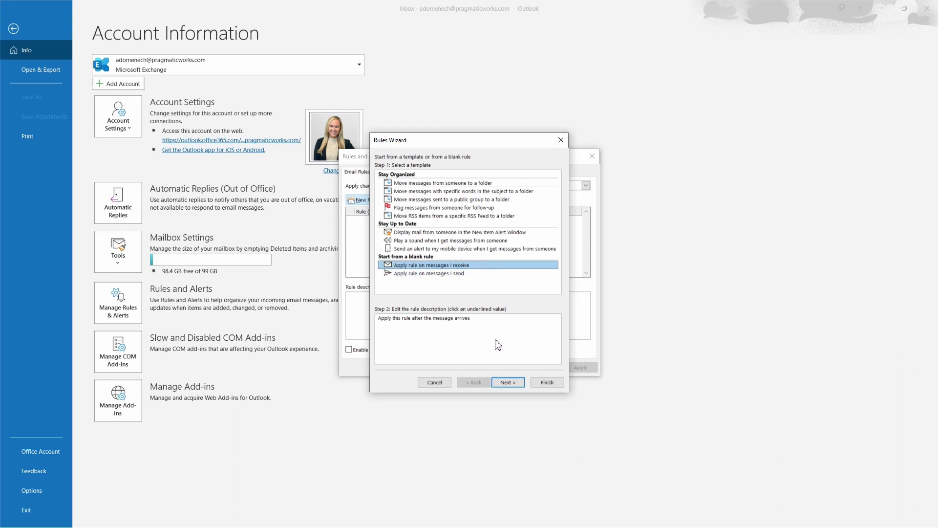
left_click(509, 383)
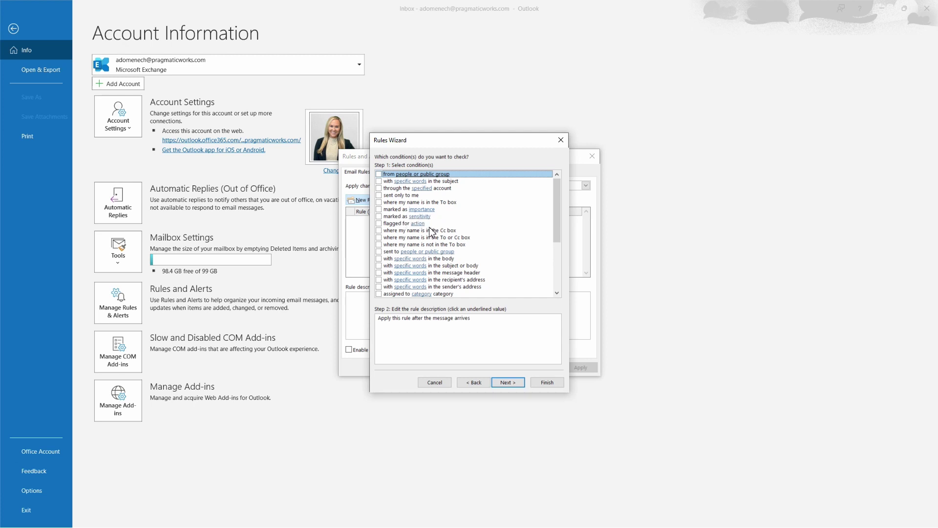
scroll(471, 241, "down", 4)
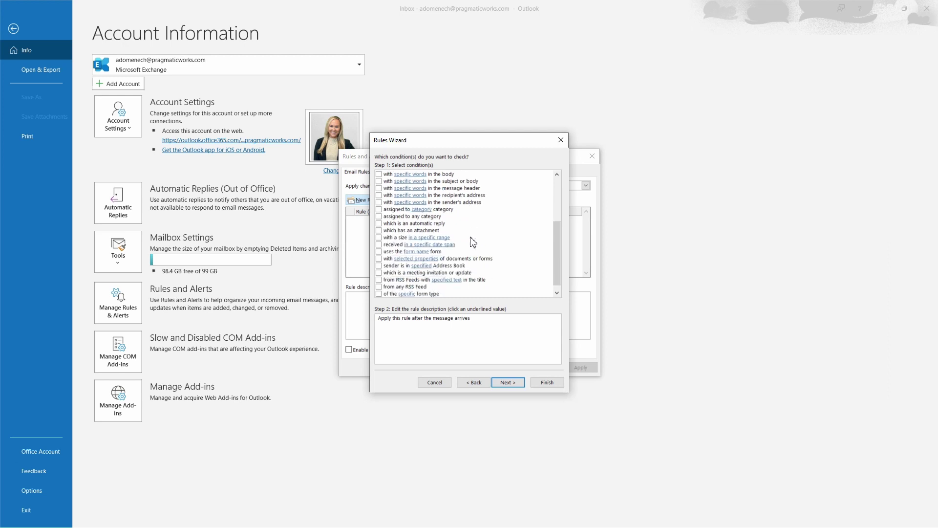
scroll(473, 242, "up", 1)
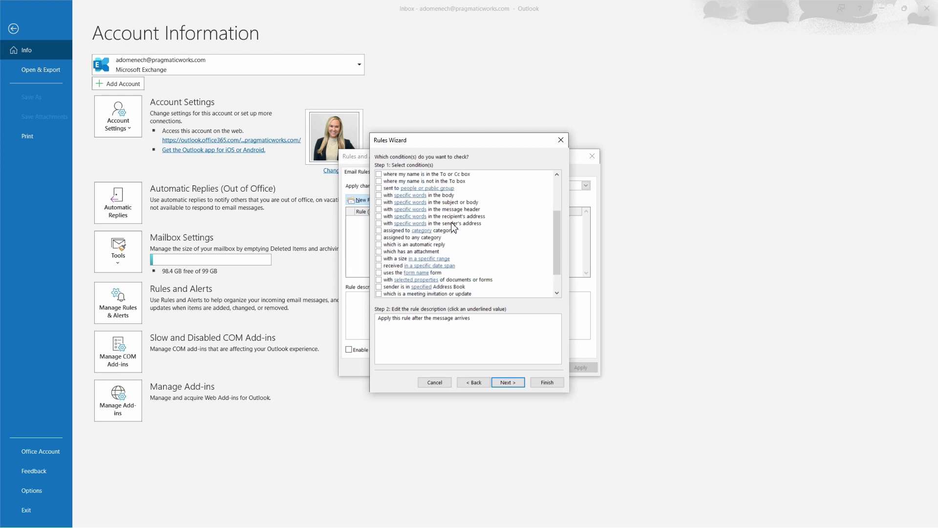
left_click(379, 202)
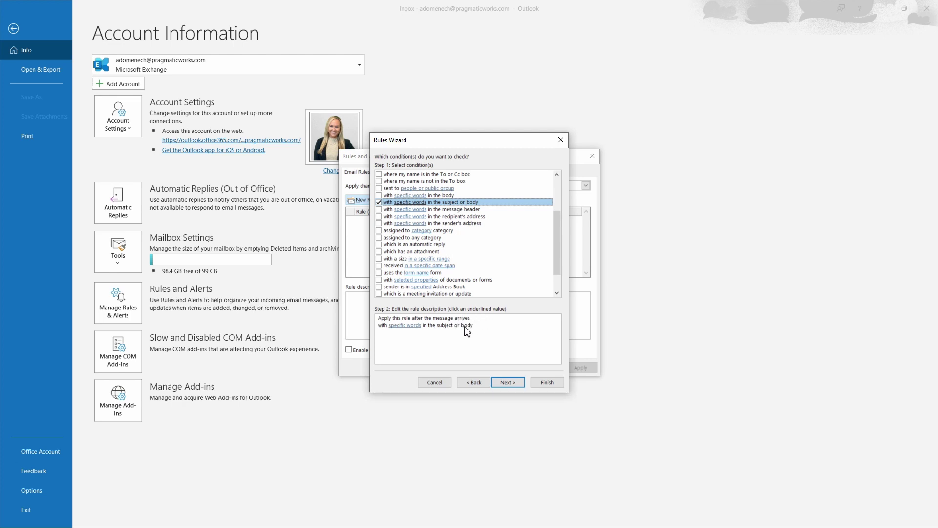
Add "PTO" and "Time Off" to the condition's search list of specific words
left_click(413, 327)
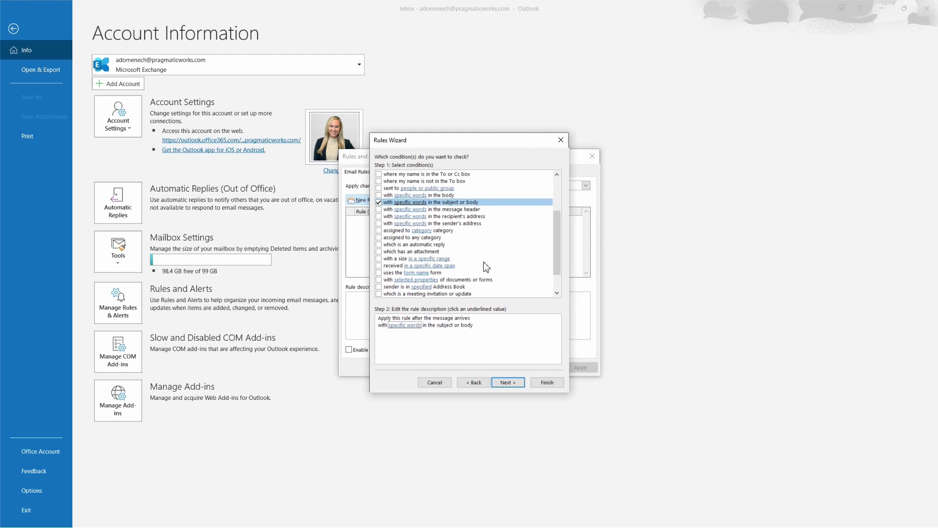
left_click(398, 326)
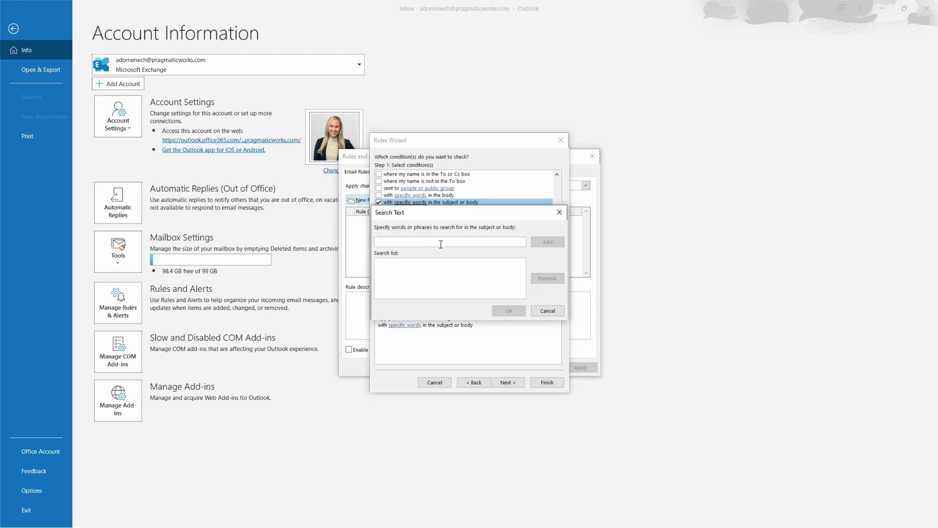
type("PTO")
left_click(544, 242)
type("Time Off")
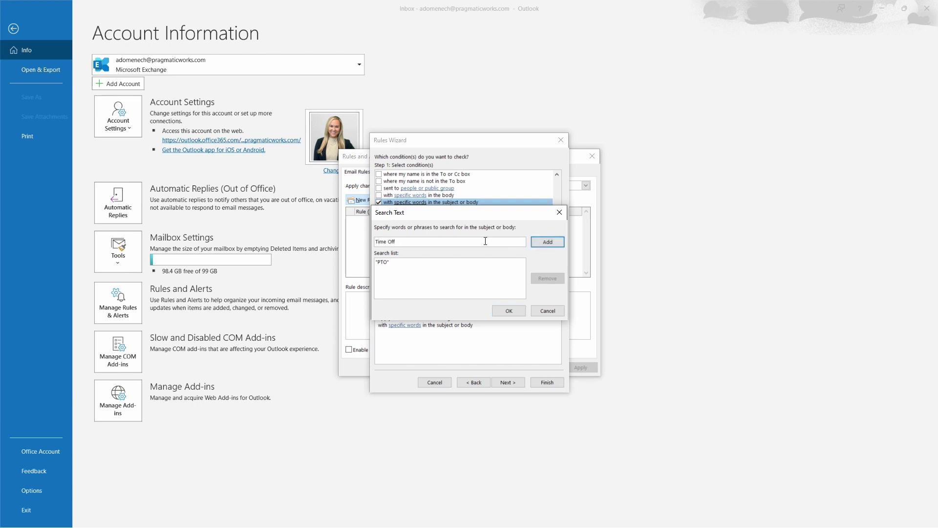
left_click(539, 244)
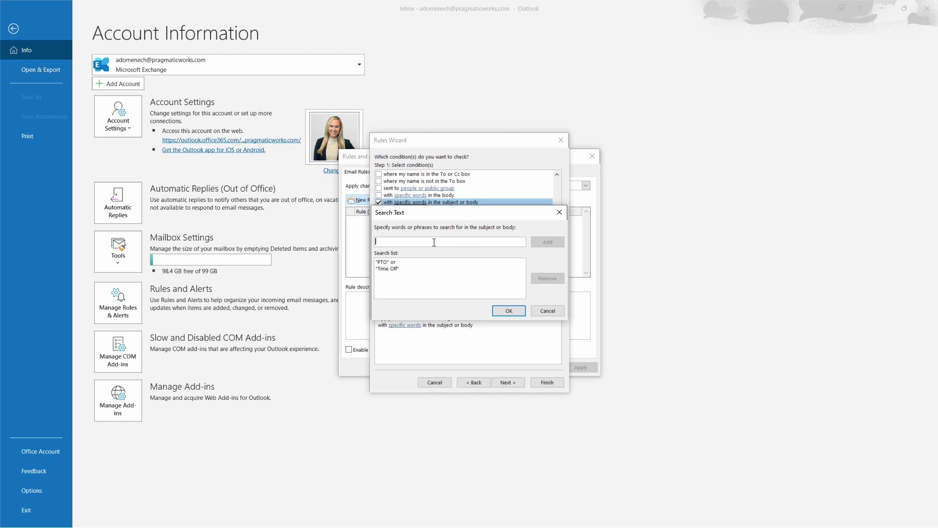
Add "PTO Request" and "Leave Request" to the search list and accept the list of words
type("PTO R")
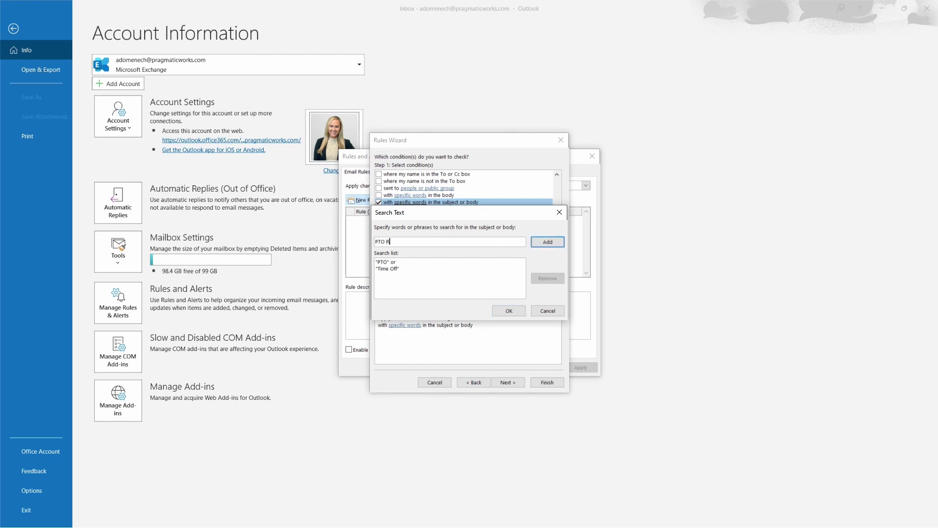
type("equest")
left_click(547, 242)
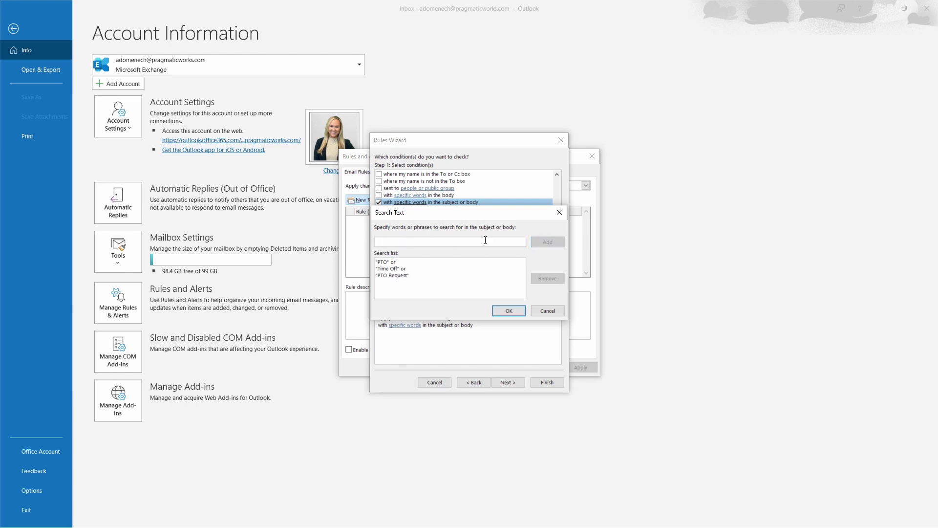
type("Leave ")
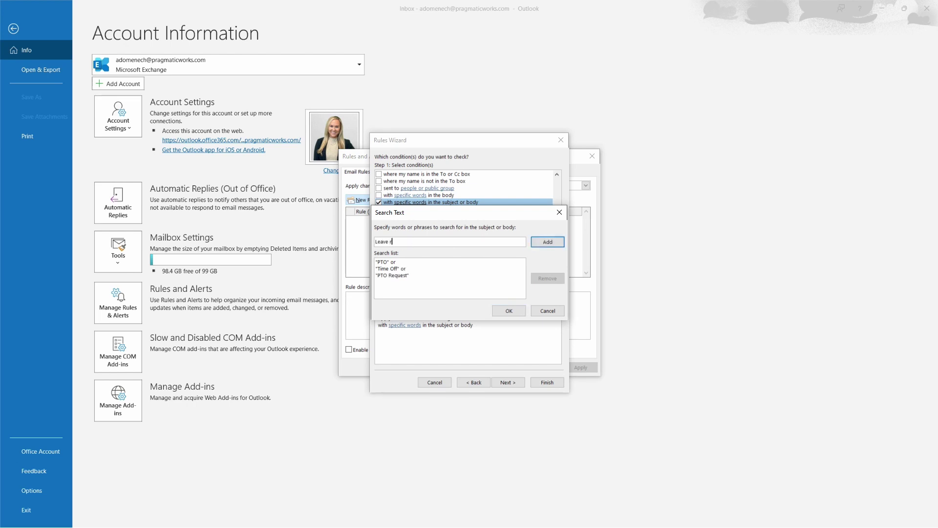
type("Request")
left_click(538, 243)
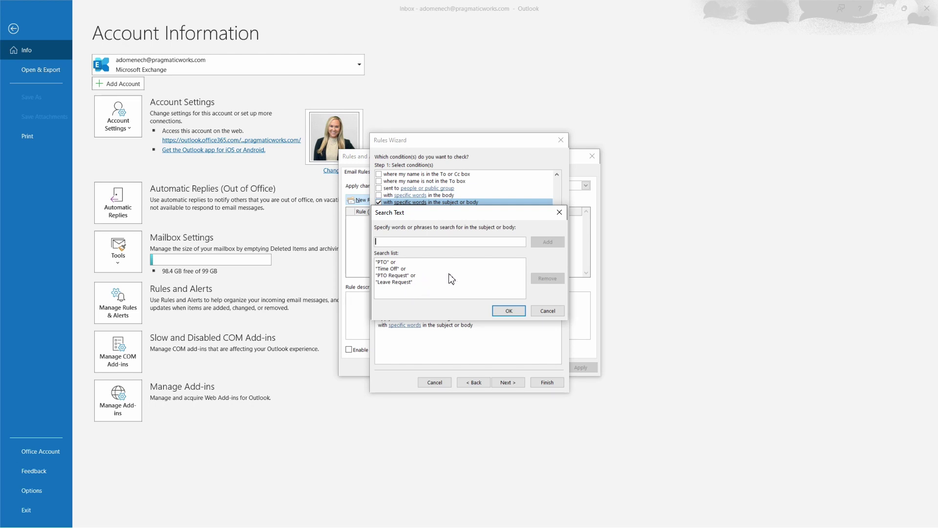
left_click(509, 311)
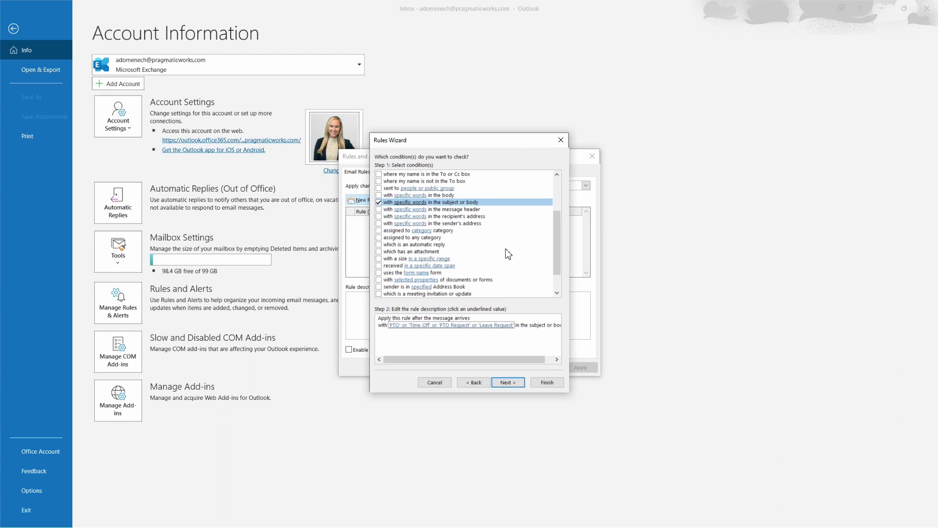
Proceed to the rule's actions and choose to move matching messages to a specified folder
left_click(520, 387)
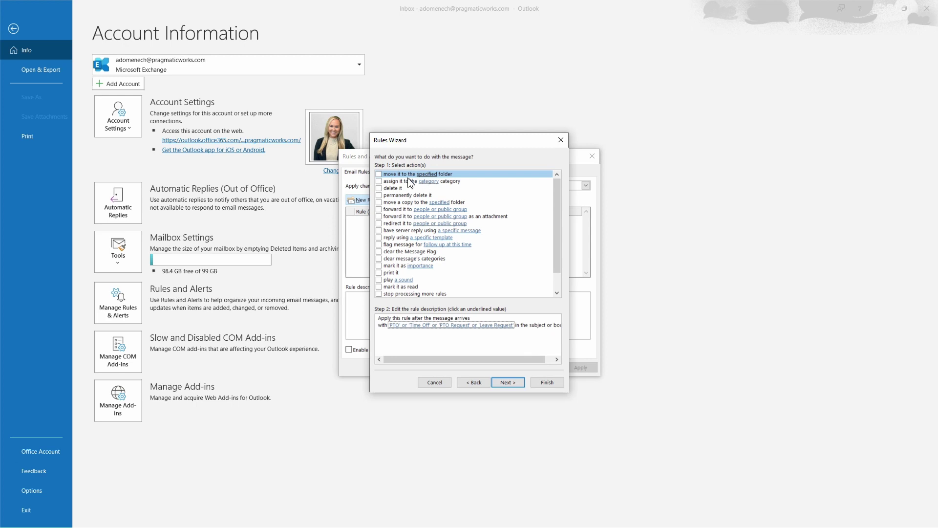
left_click(380, 175)
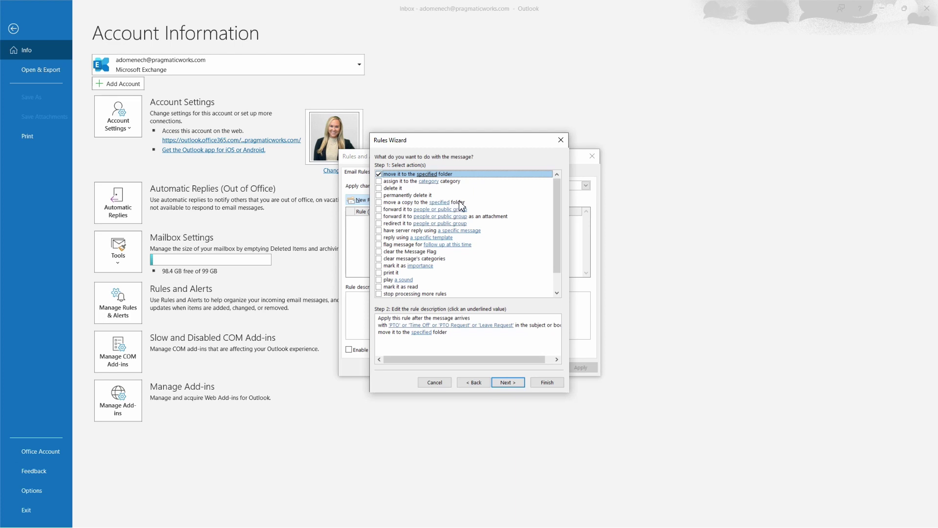
scroll(462, 205, "down", 1)
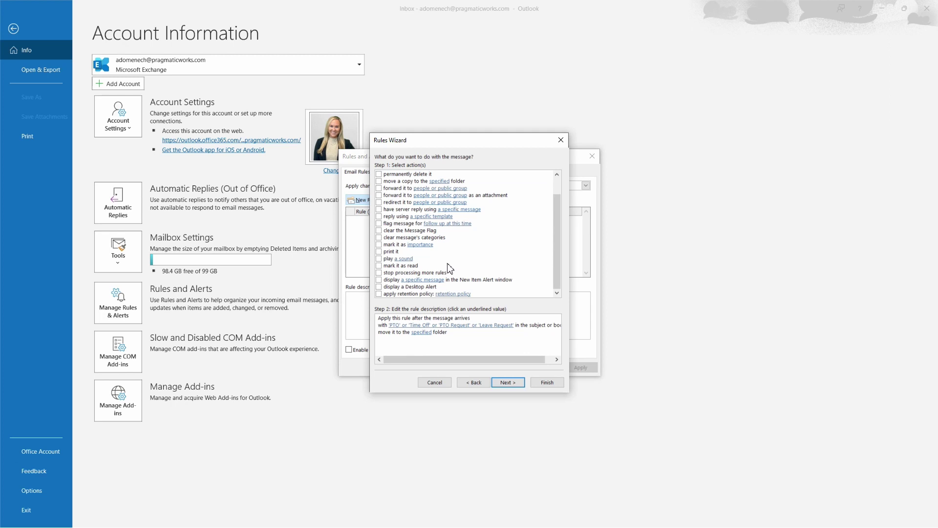
scroll(435, 244, "up", 1)
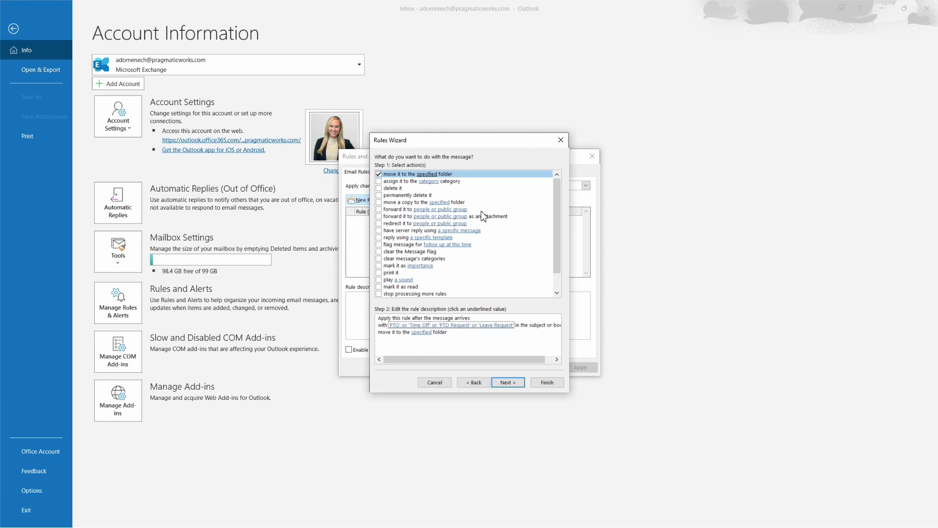
Create a "PTO Requests" folder for Mail and Post Items inside the Inbox and set it as the rule's destination folder
left_click(423, 334)
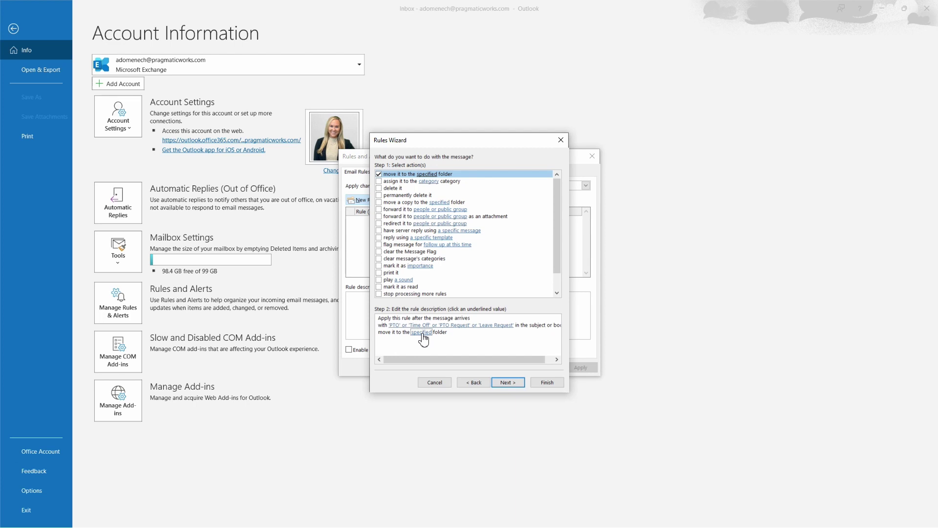
left_click(421, 333)
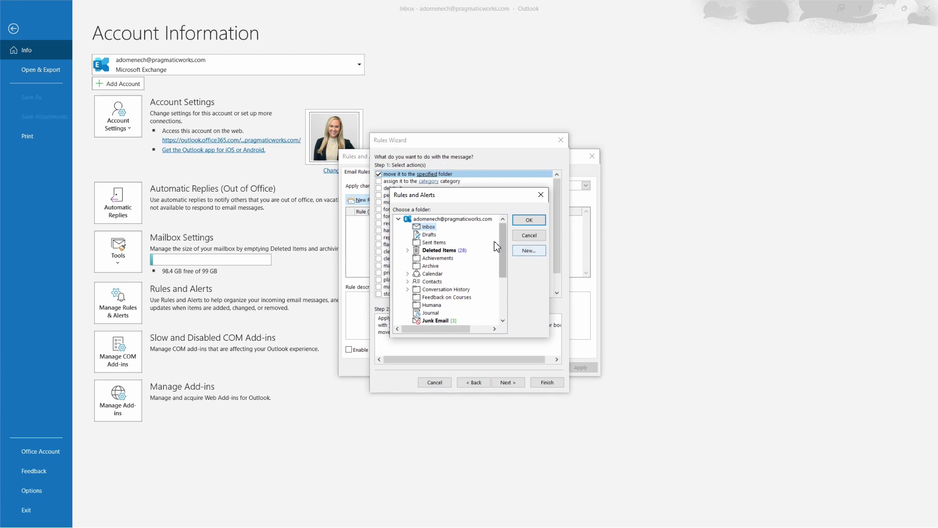
left_click(435, 220)
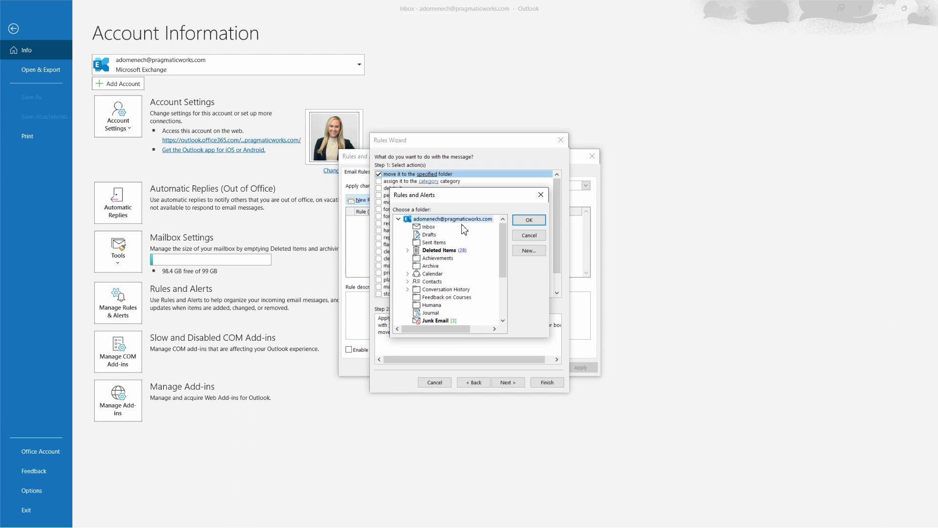
left_click(433, 228)
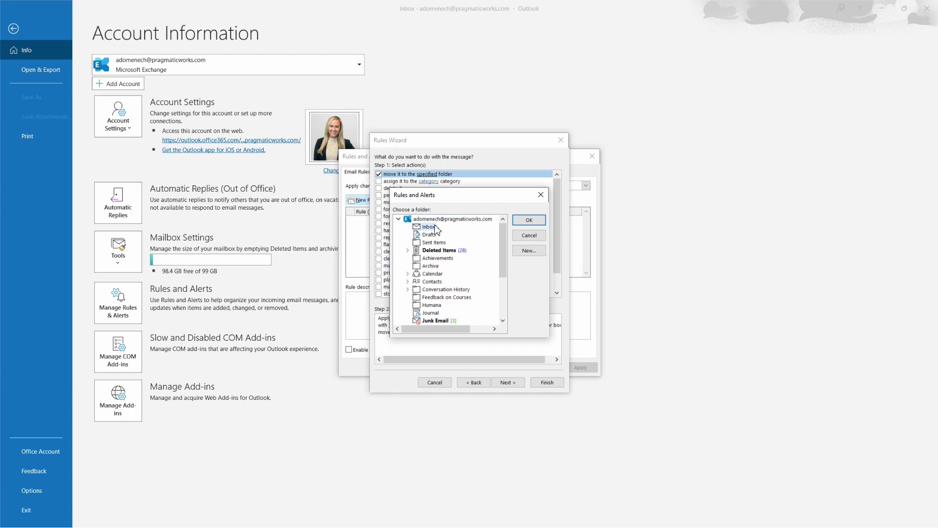
left_click(528, 251)
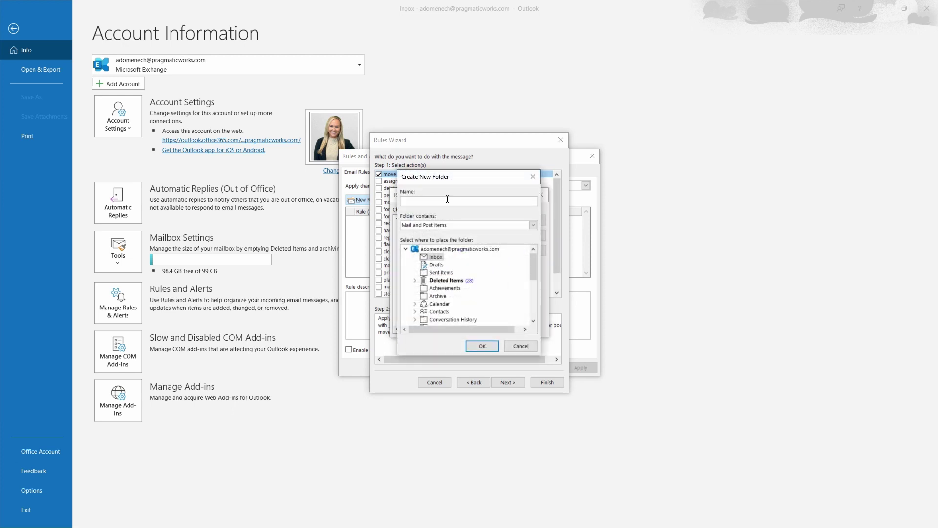
type("PTO Requests")
left_click(532, 227)
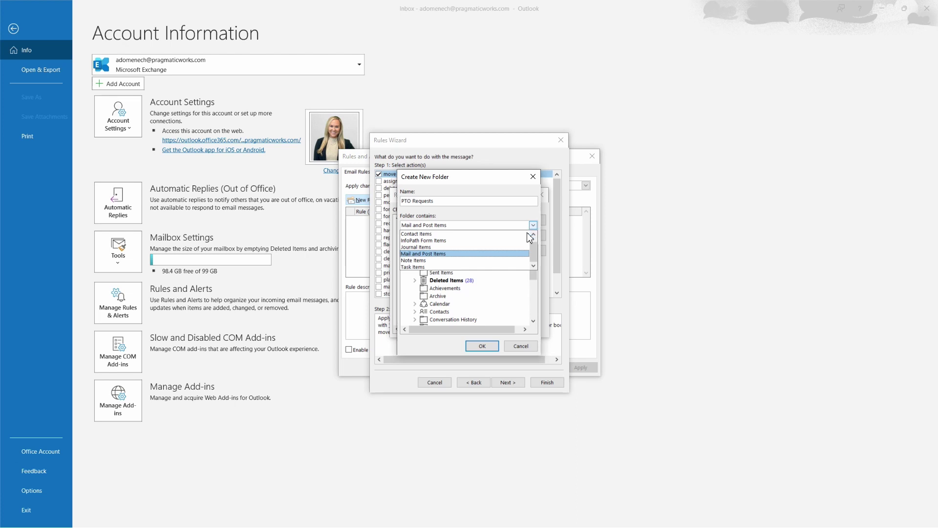
left_click(523, 254)
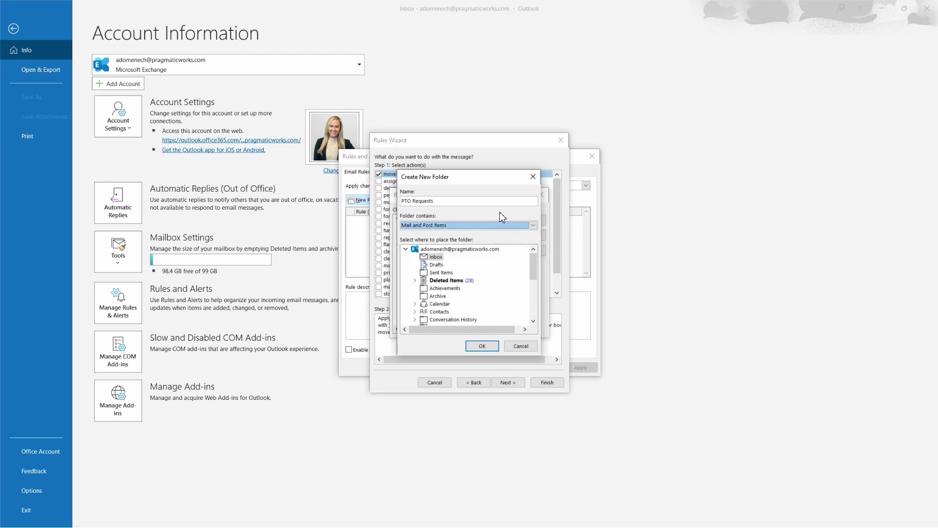
left_click(481, 346)
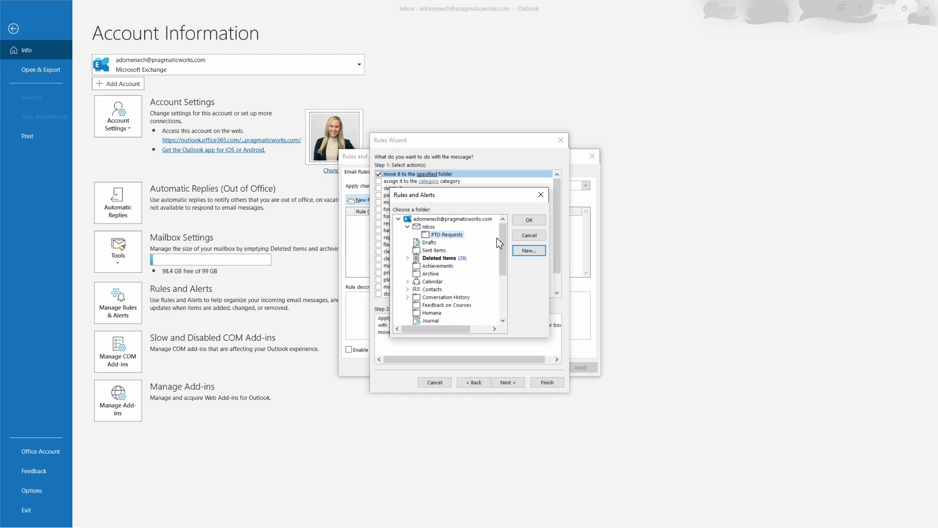
left_click(529, 221)
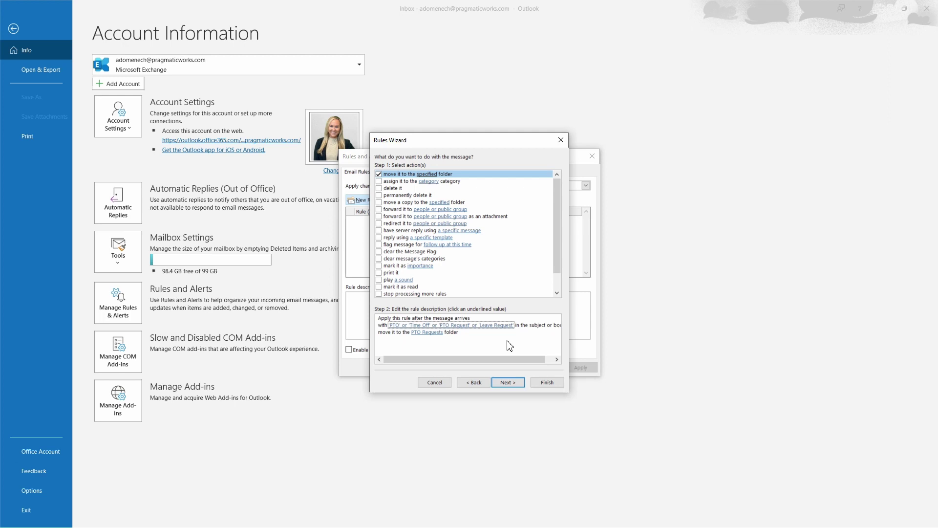
Review the available rule exceptions and proceed to the final rule setup without selecting any
left_click(522, 387)
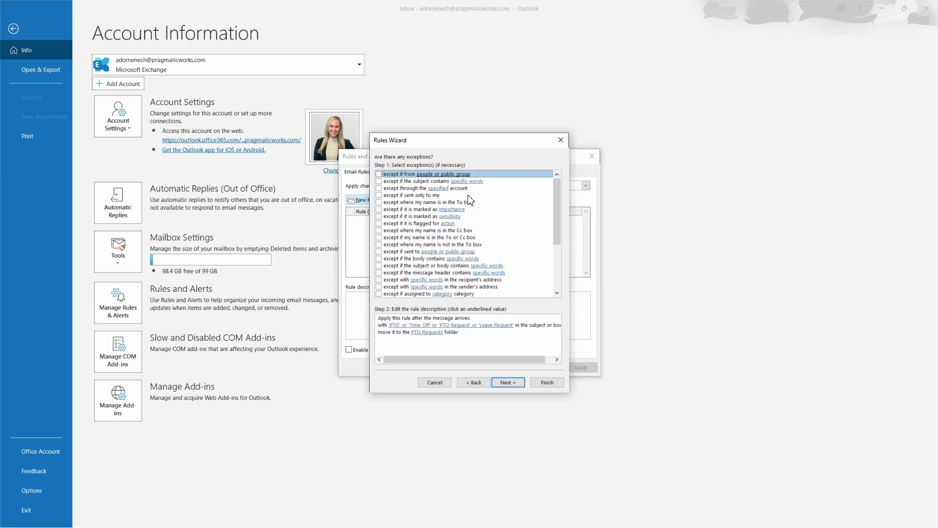
scroll(472, 200, "down", 2)
scroll(473, 201, "down", 2)
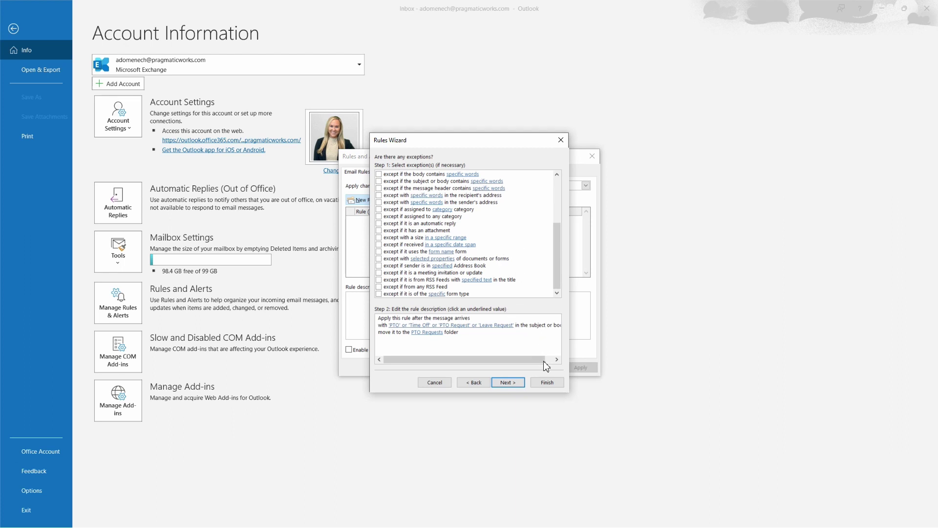
left_click(520, 386)
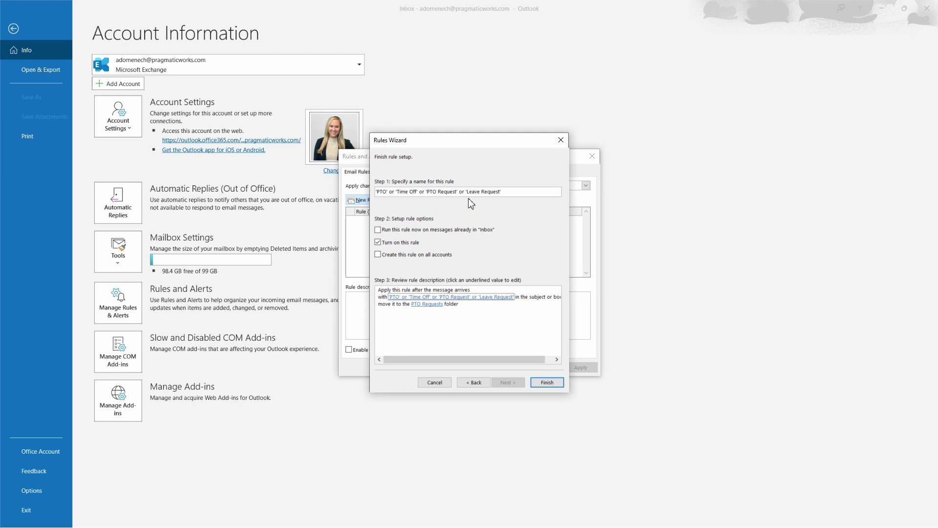
Name the rule "PTO Rule" and set it to run now on messages already in the Inbox
triple_click(512, 193)
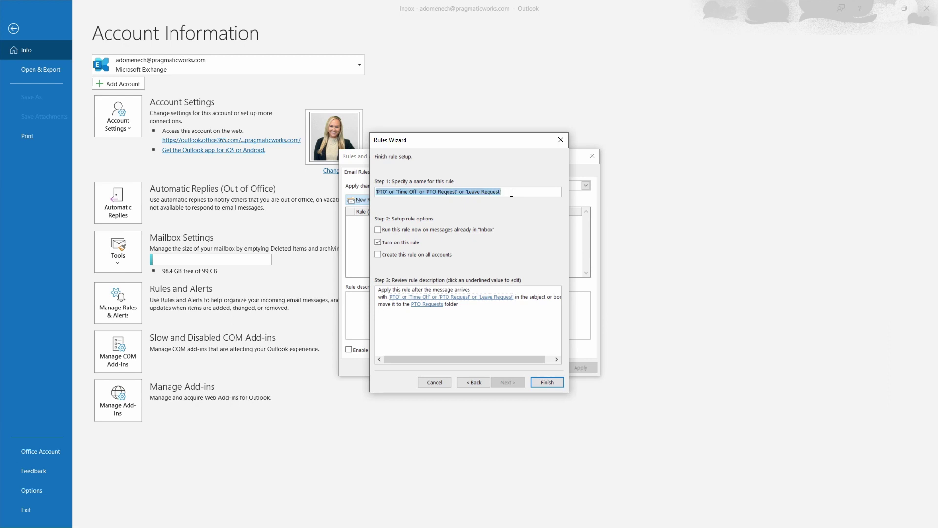
type("PTO R")
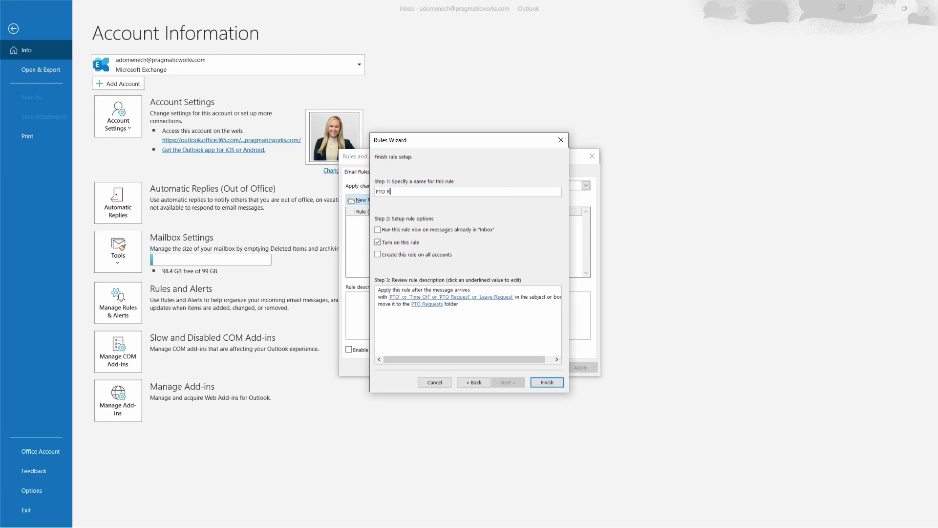
type("ule")
left_click(475, 230)
left_click(468, 324)
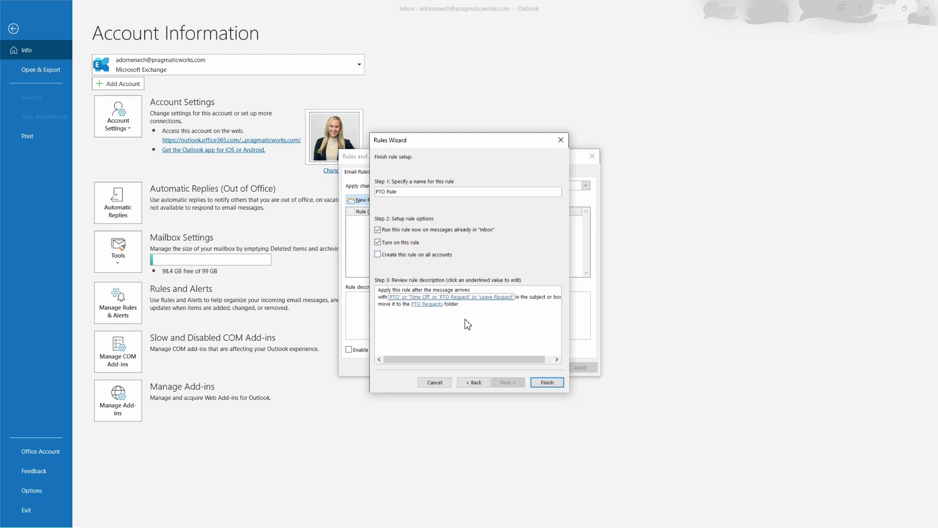
Finish the rule, apply the rule changes and close the rules list
left_click(547, 382)
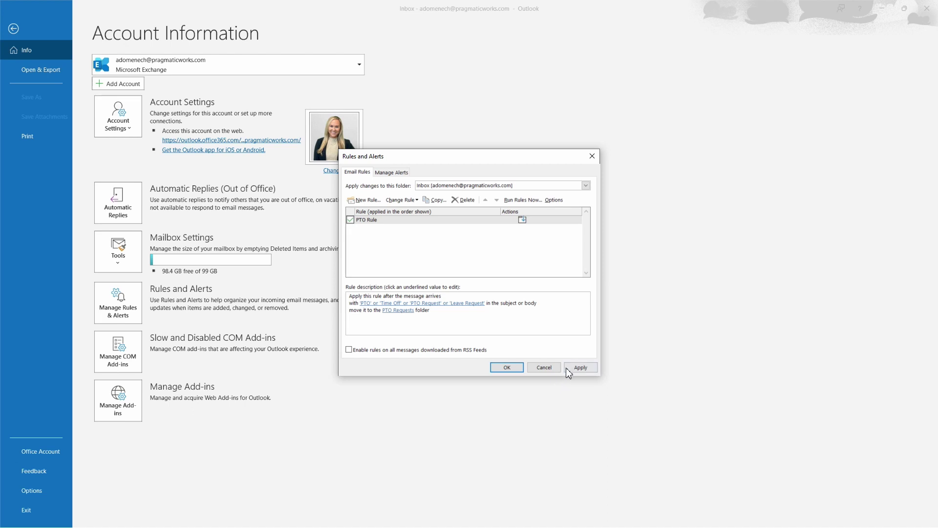
left_click(569, 371)
left_click(508, 369)
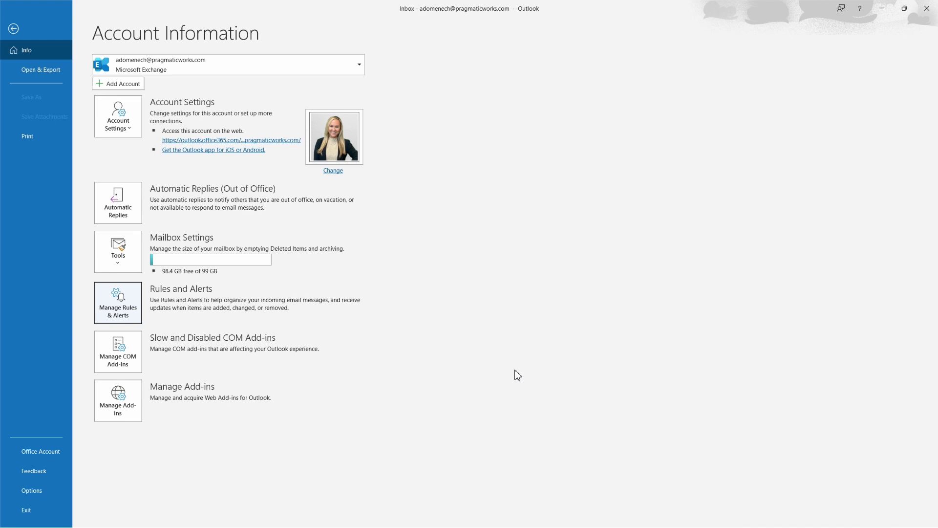
Return to the mailbox, expand the Inbox and view the message in the PTO Requests subfolder
left_click(14, 29)
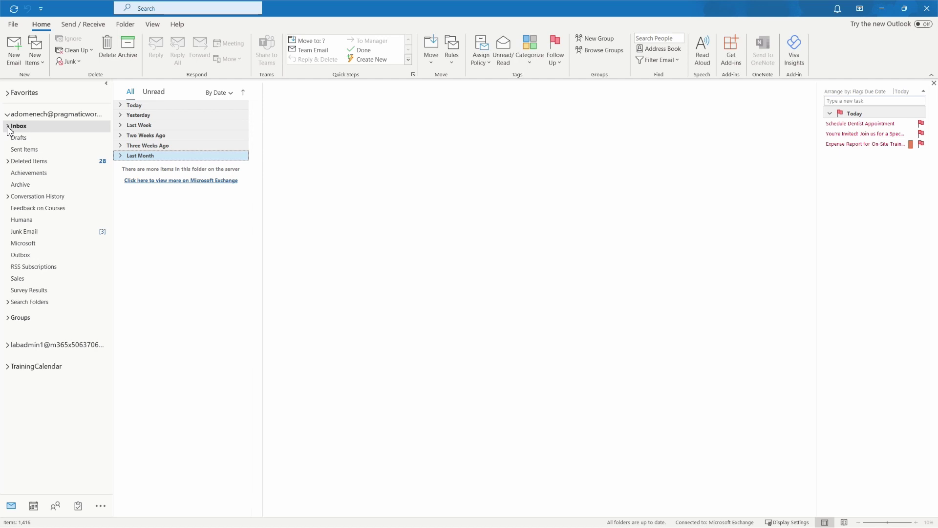
left_click(7, 126)
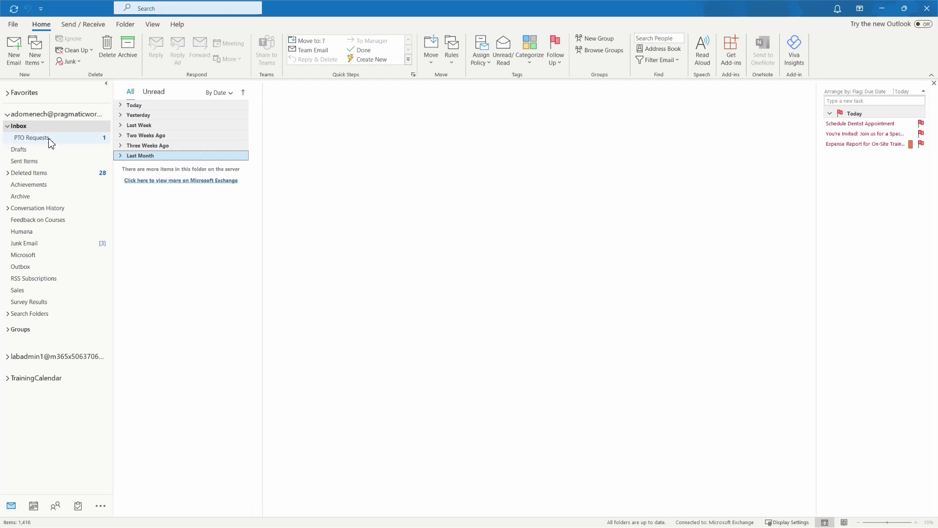
left_click(51, 141)
left_click(181, 146)
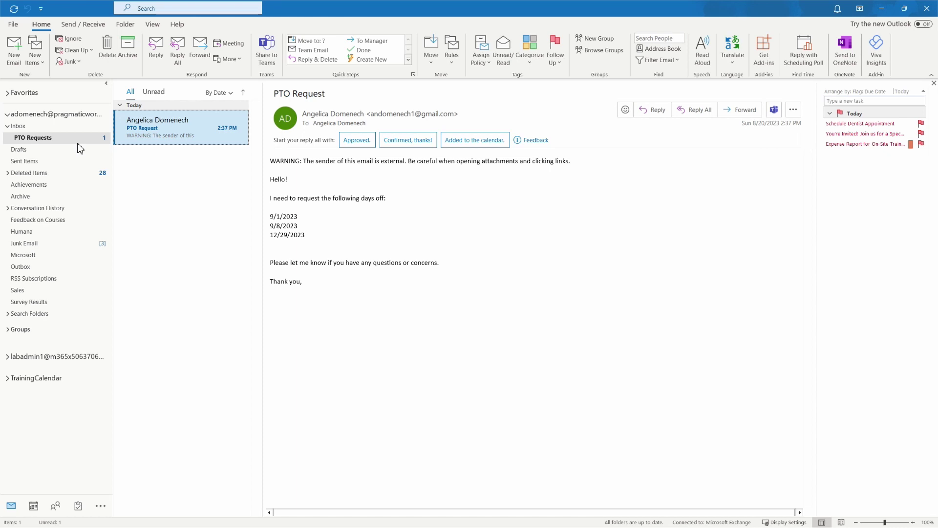
Update the PTO Requests folder to fetch new mail and return to the Inbox
left_click(83, 24)
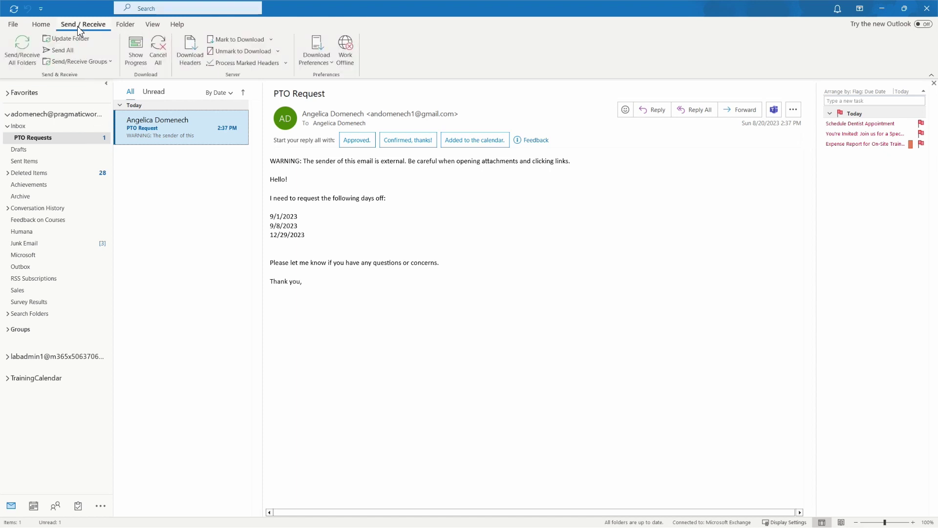
left_click(59, 38)
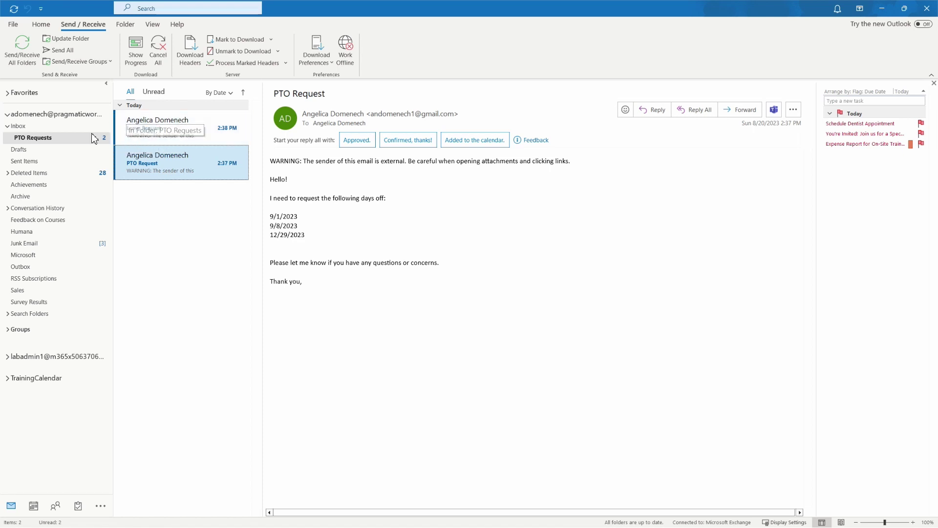
left_click(20, 126)
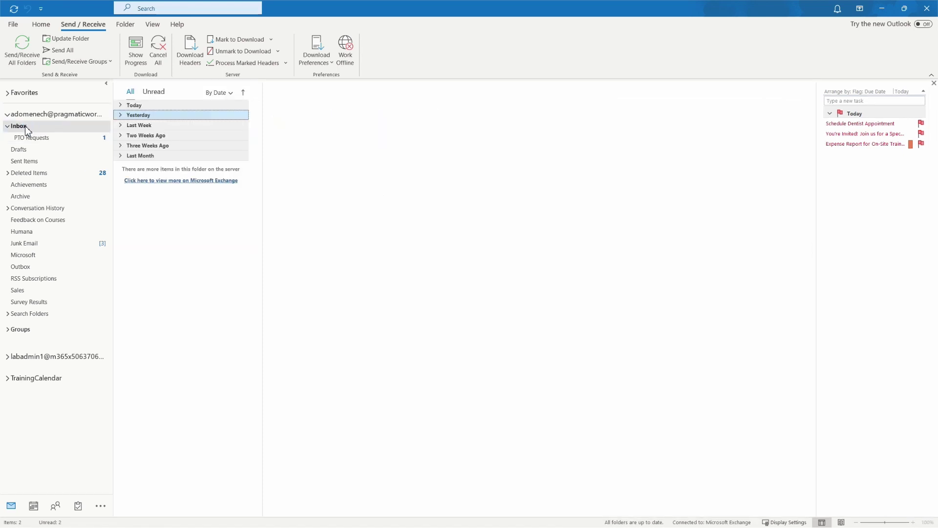